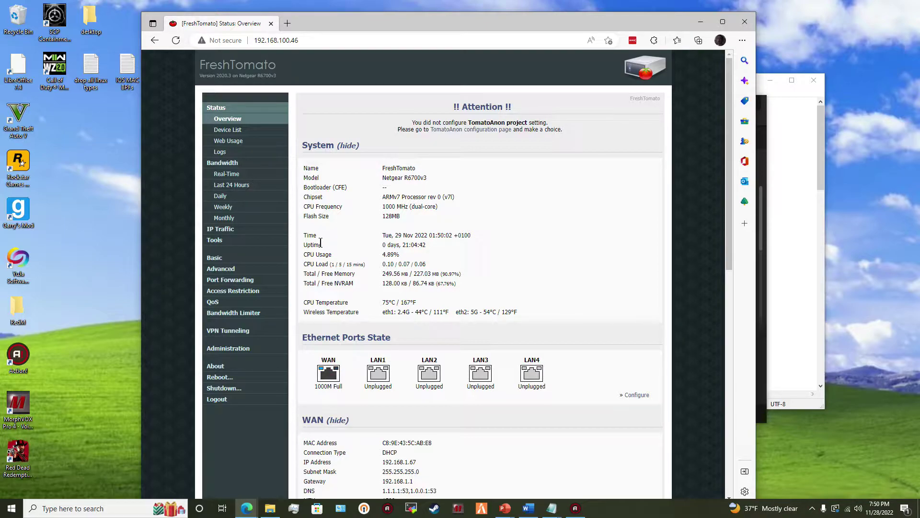
# - Show Client 1's Basic settings (TUN, TCP, 135.148.94.242 port 8888) beside the .ovpn file in Notepad
pyautogui.click(248, 330)
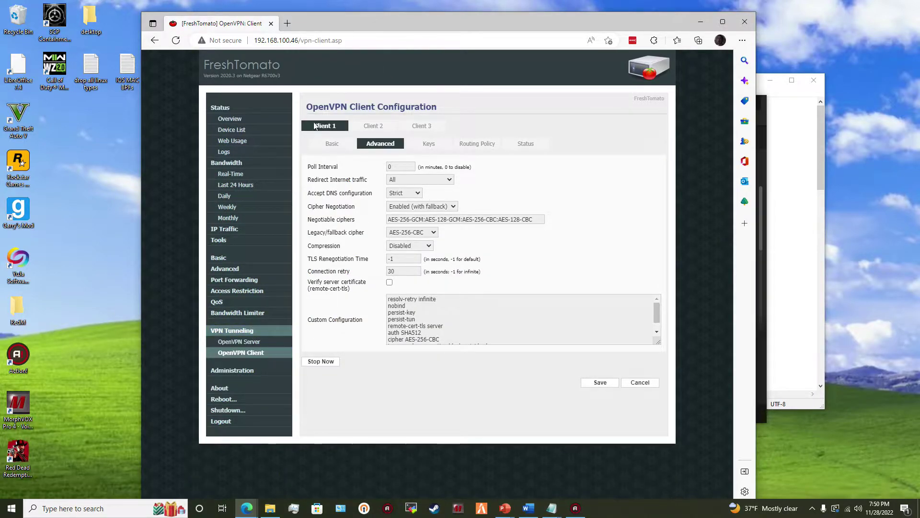
pyautogui.click(332, 144)
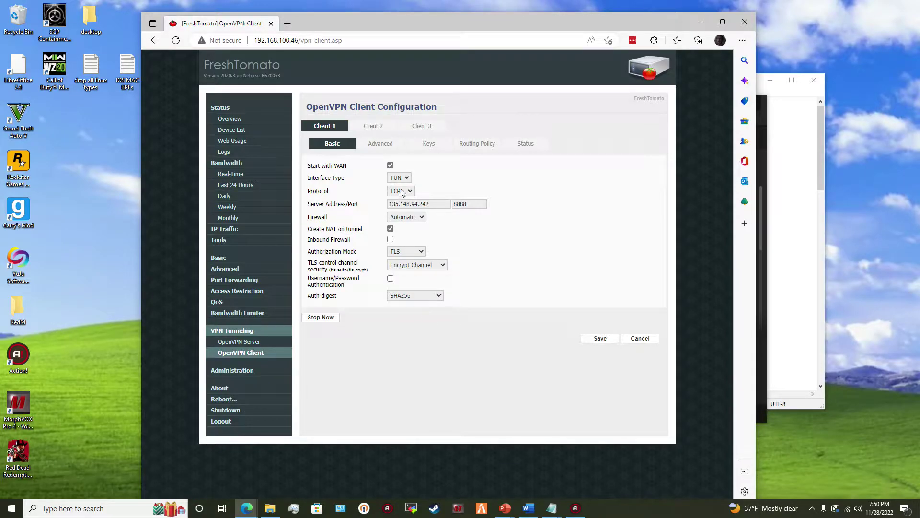
pyautogui.doubleClick(781, 84)
pyautogui.doubleClick(822, 13)
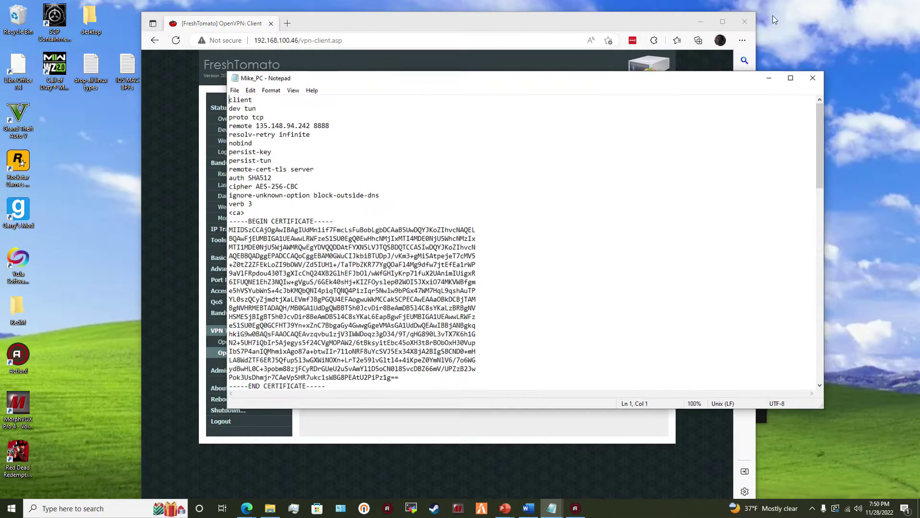
pyautogui.moveTo(383, 79); pyautogui.dragTo(733, 154)
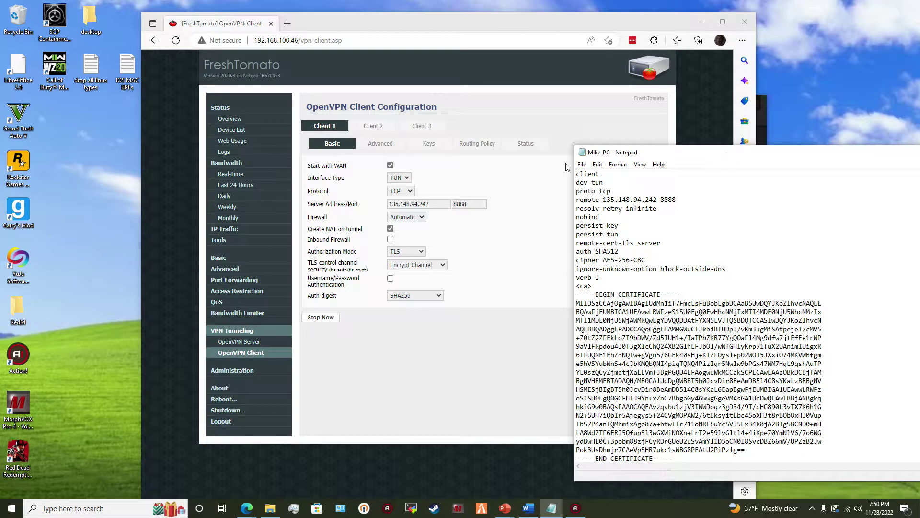
pyautogui.click(417, 339)
pyautogui.hotkey('alt', 'Tab')
pyautogui.moveTo(612, 191); pyautogui.dragTo(573, 191)
pyautogui.click(533, 214)
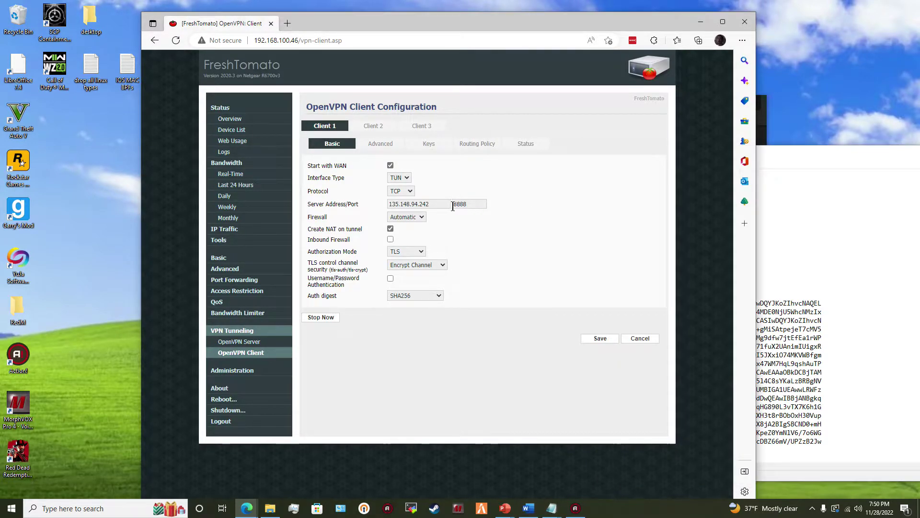
pyautogui.moveTo(444, 206); pyautogui.dragTo(387, 206)
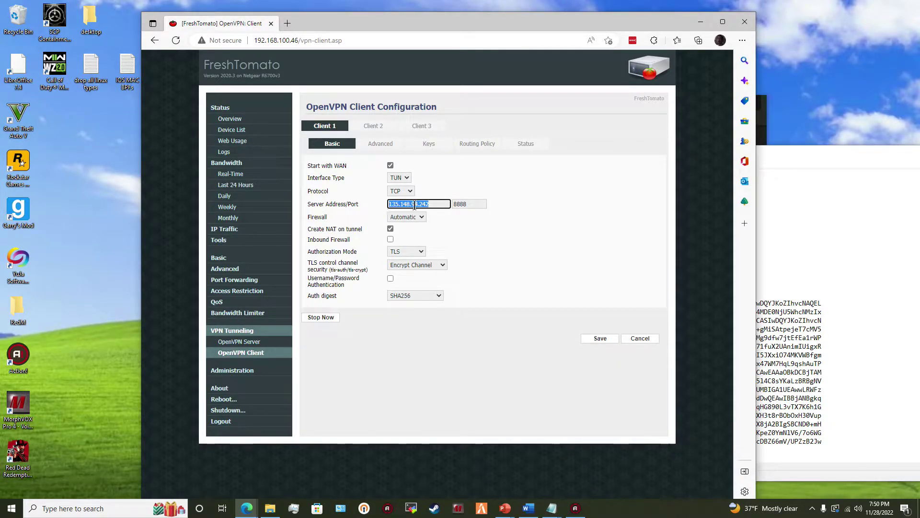
pyautogui.click(777, 215)
pyautogui.moveTo(603, 199); pyautogui.dragTo(660, 199)
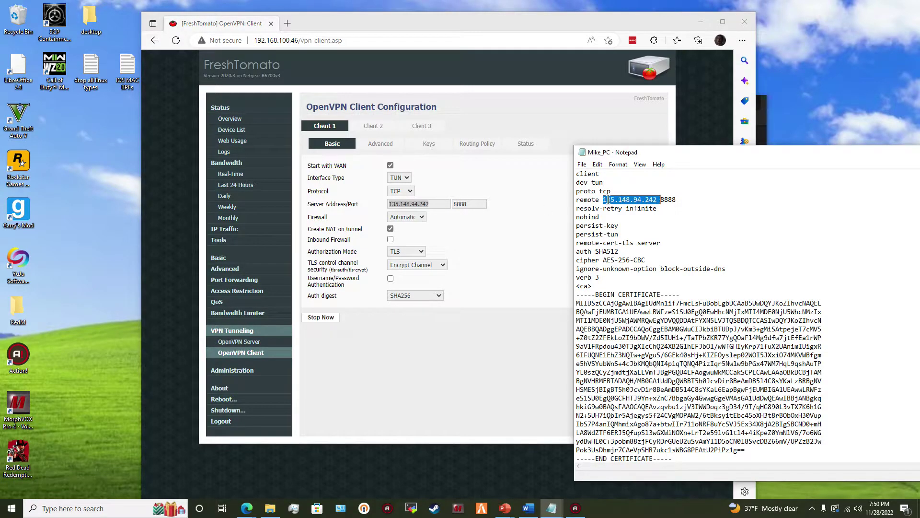
pyautogui.doubleClick(474, 204)
pyautogui.click(784, 207)
pyautogui.moveTo(784, 207); pyautogui.dragTo(661, 199)
pyautogui.doubleClick(668, 199)
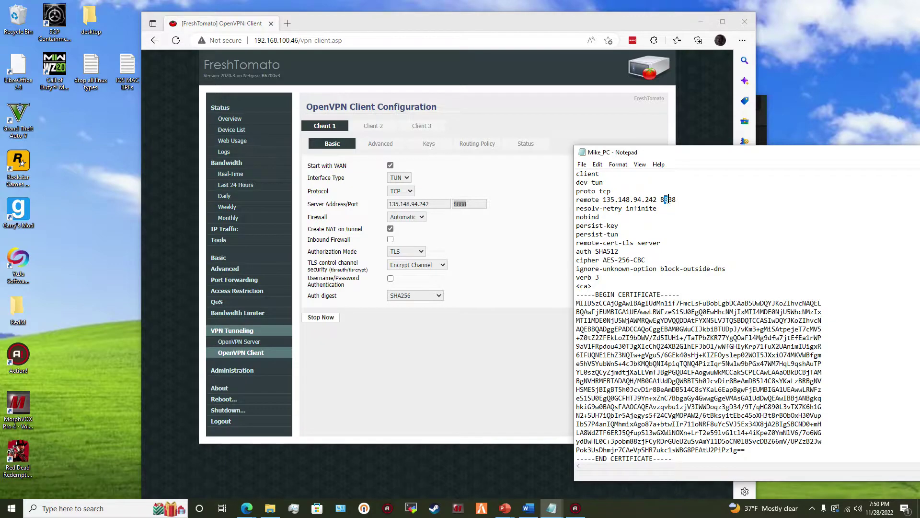
pyautogui.click(495, 235)
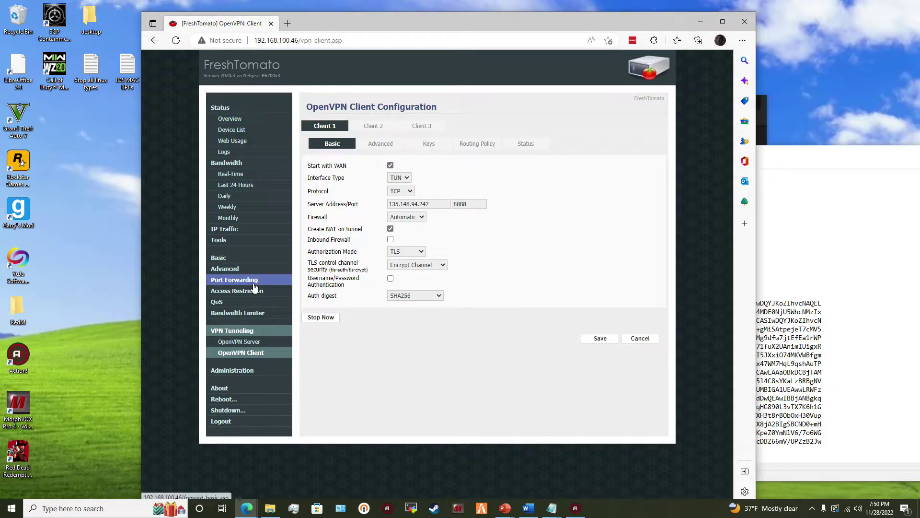
# - Keep TLS security at Encrypt Channel and auth digest at SHA256, then view Client 1's Advanced settings
pyautogui.click(405, 265)
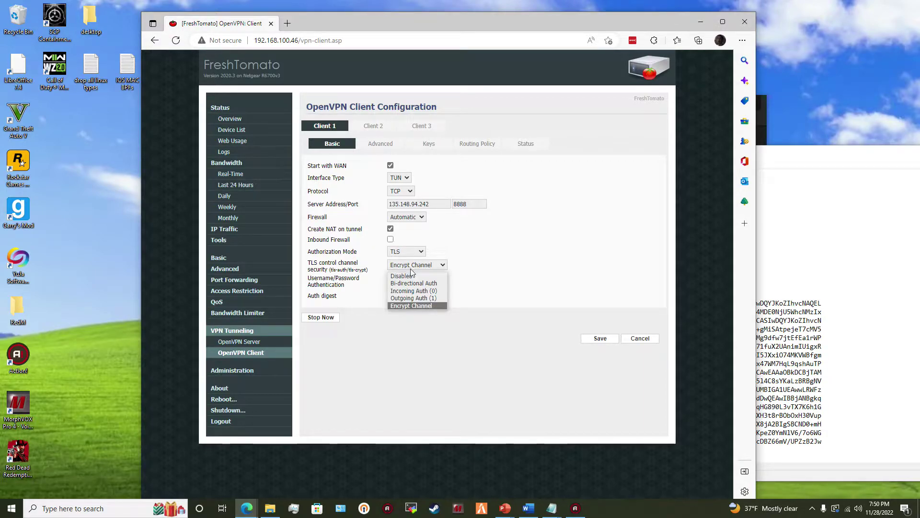
pyautogui.click(416, 304)
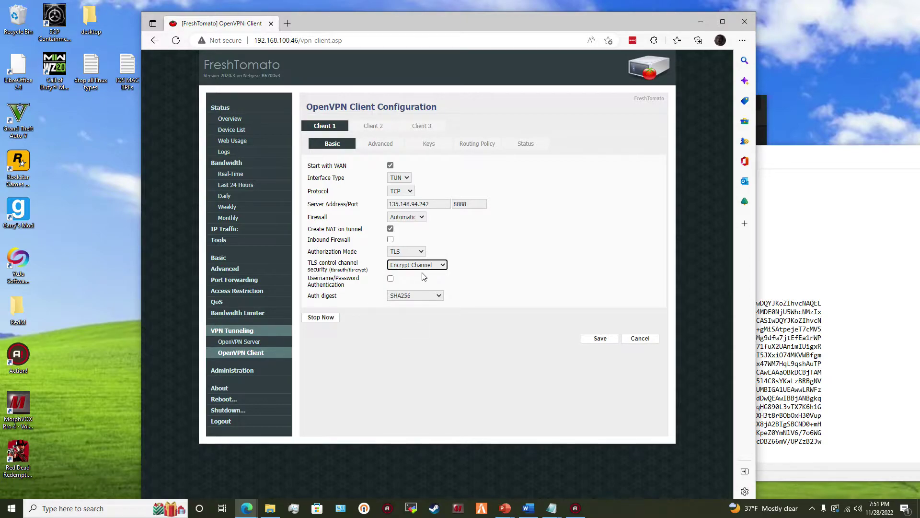
pyautogui.click(413, 297)
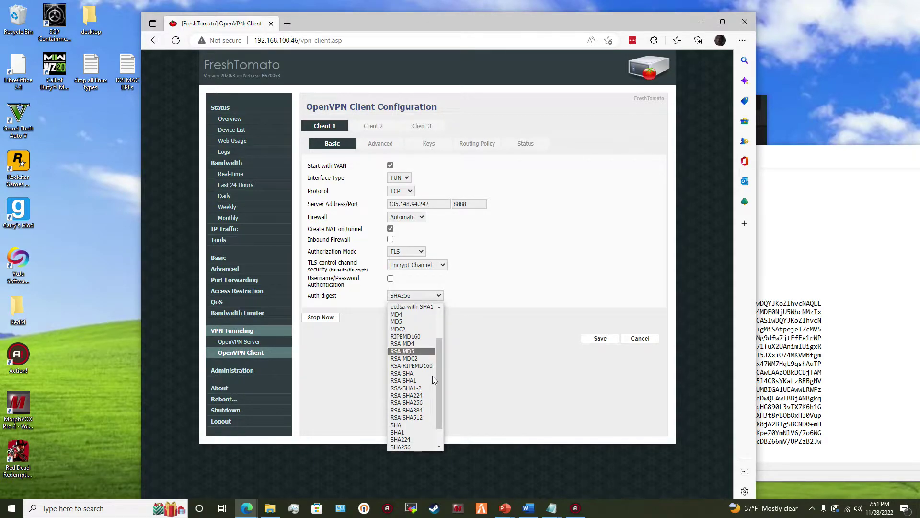
pyautogui.click(410, 449)
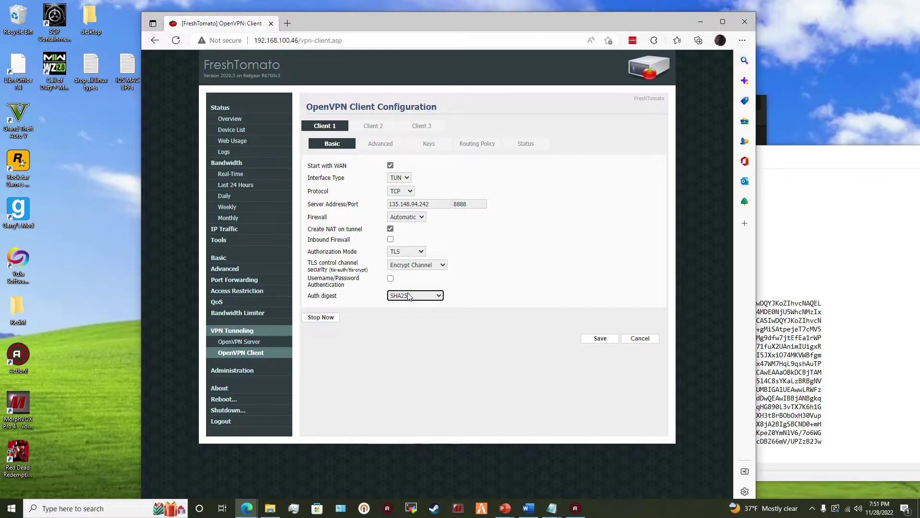
pyautogui.click(365, 144)
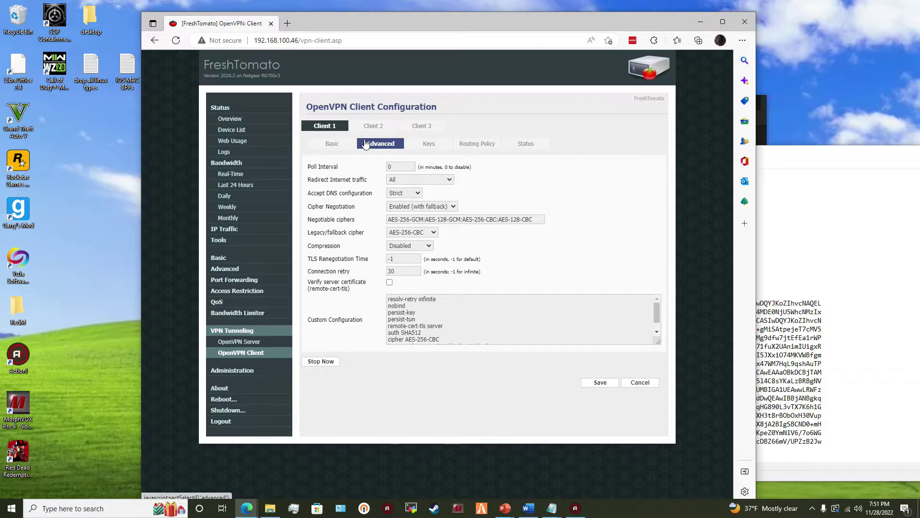
pyautogui.click(403, 168)
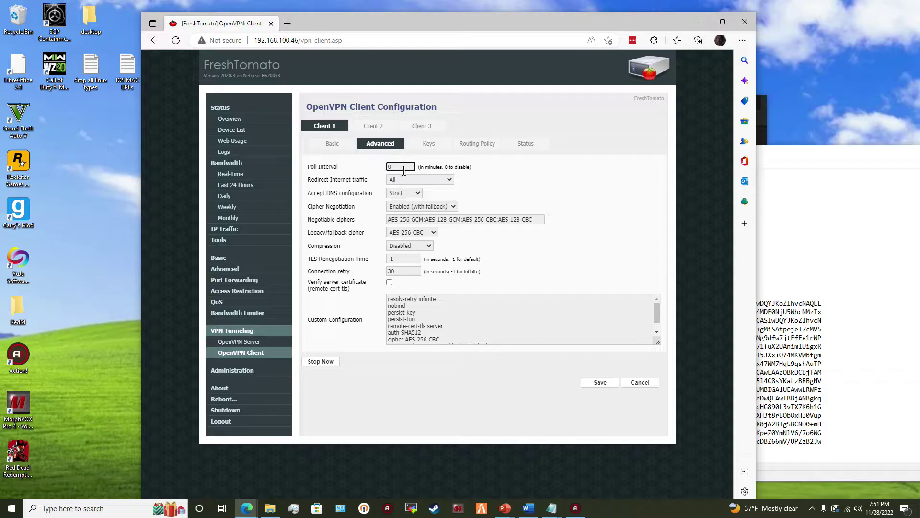
pyautogui.click(407, 179)
pyautogui.click(407, 180)
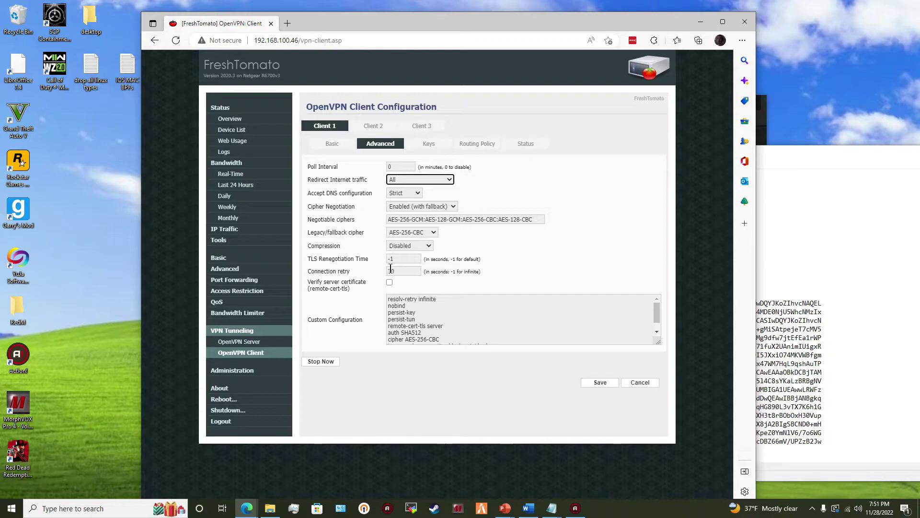
pyautogui.click(798, 248)
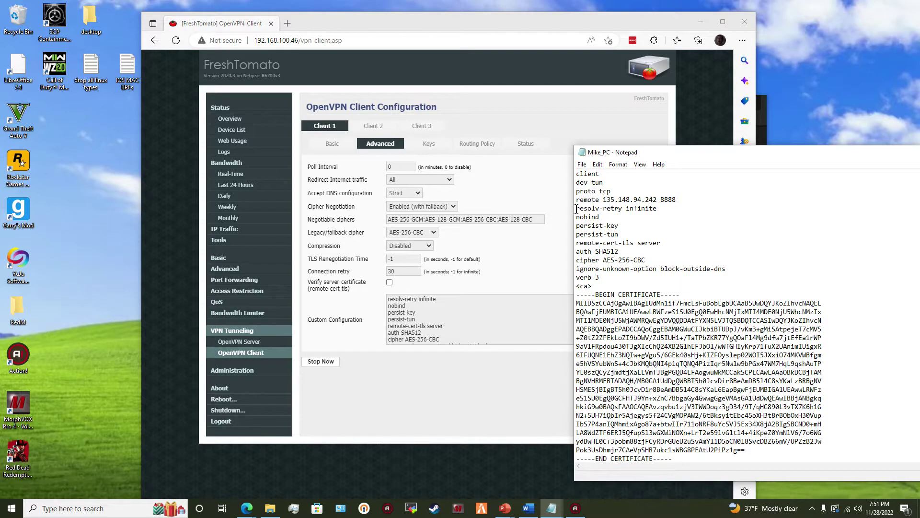
# - Copy the custom configuration lines from nobind through verb 3, then view Client 1's Keys settings
pyautogui.moveTo(575, 209); pyautogui.dragTo(682, 255)
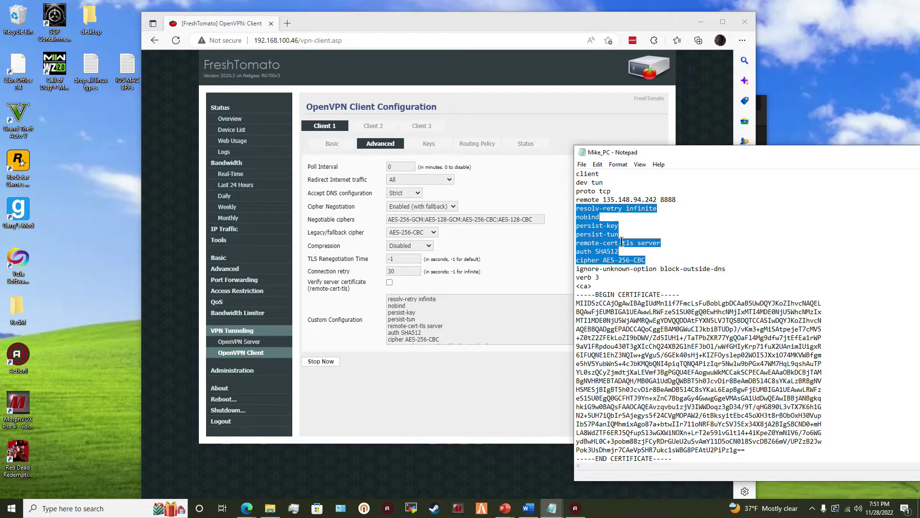
pyautogui.moveTo(605, 278); pyautogui.dragTo(537, 209)
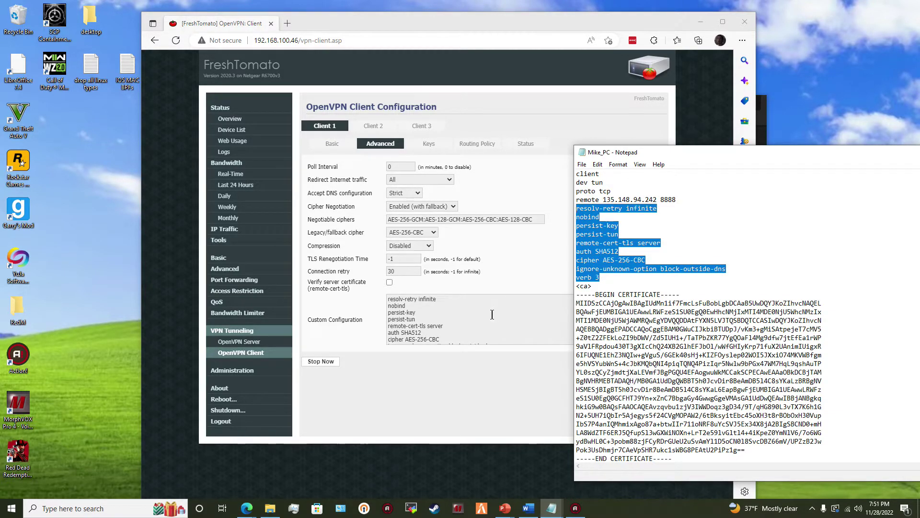
pyautogui.scroll(-1, 492, 314)
pyautogui.rightClick(612, 229)
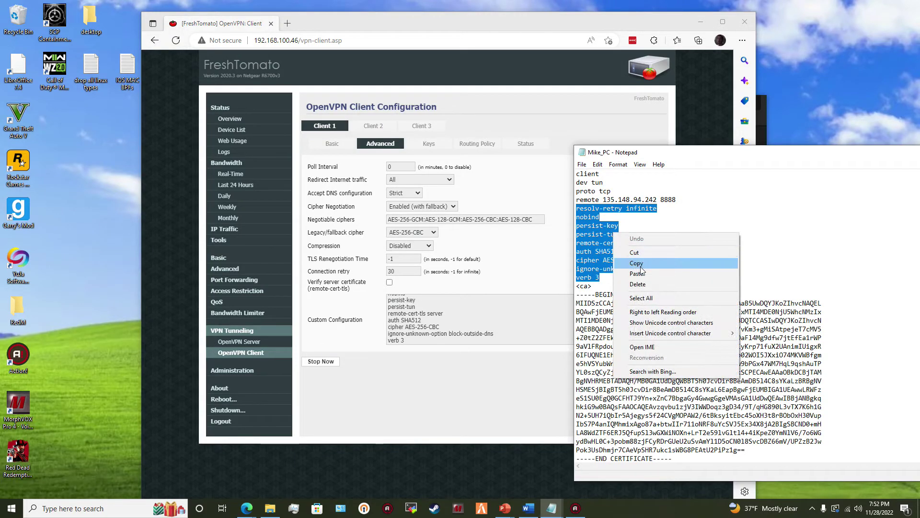
pyautogui.click(477, 325)
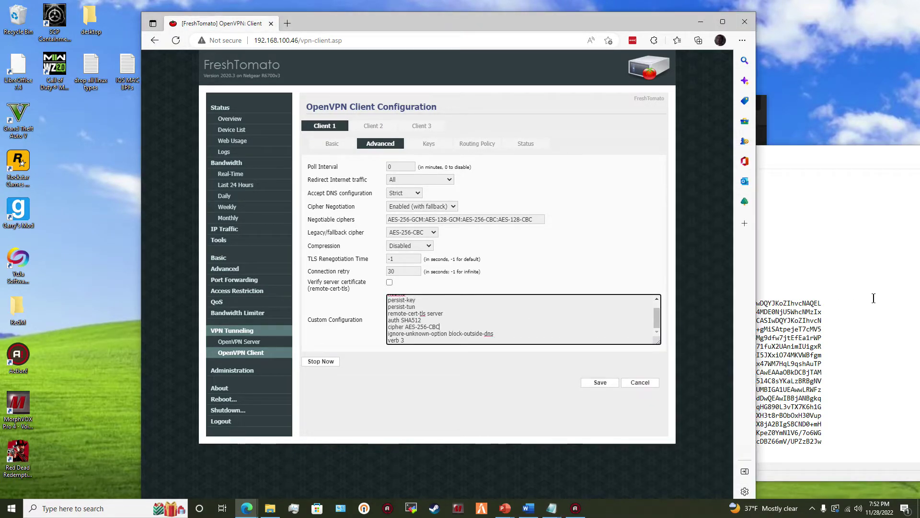
pyautogui.click(821, 279)
pyautogui.click(445, 358)
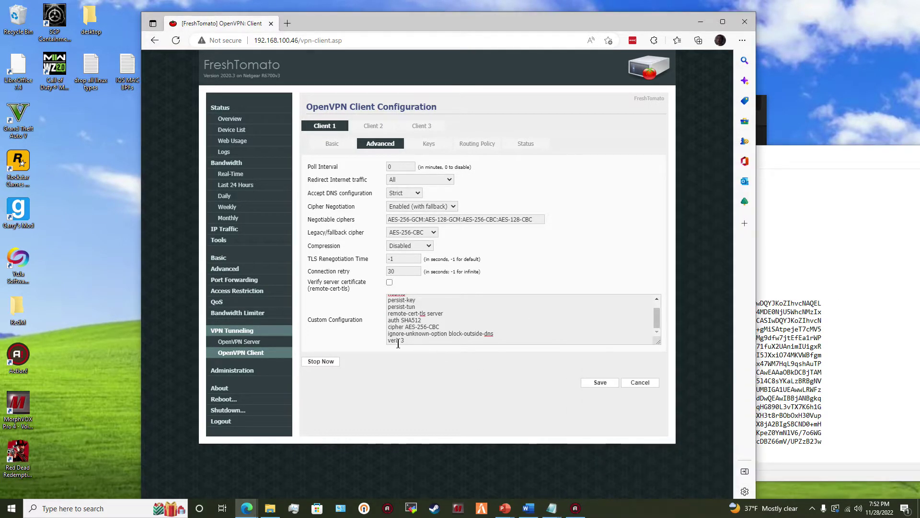
pyautogui.click(417, 145)
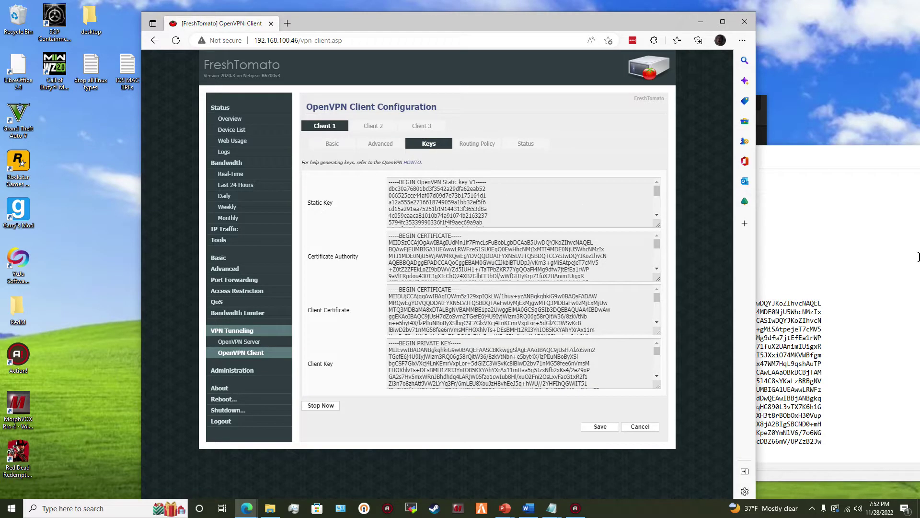
pyautogui.click(849, 292)
pyautogui.hotkey('alt', 'Tab')
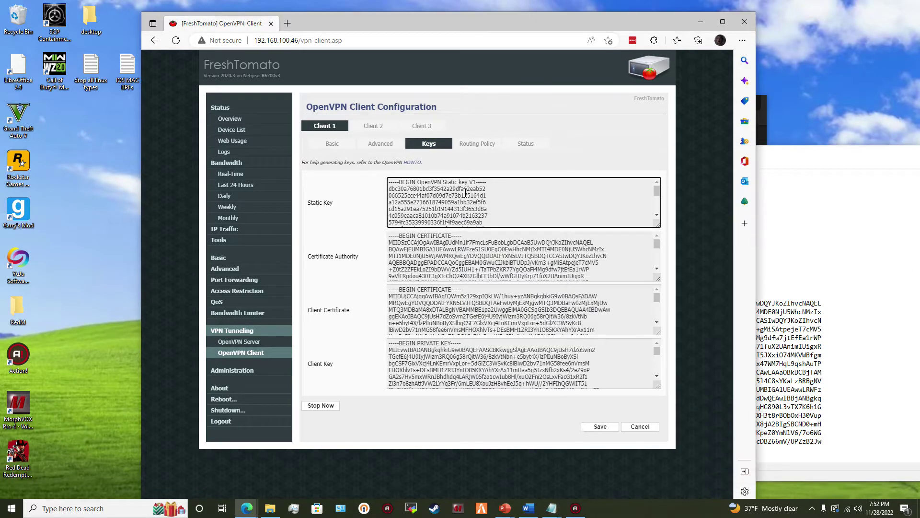
pyautogui.click(853, 267)
pyautogui.scroll(-20, 677, 291)
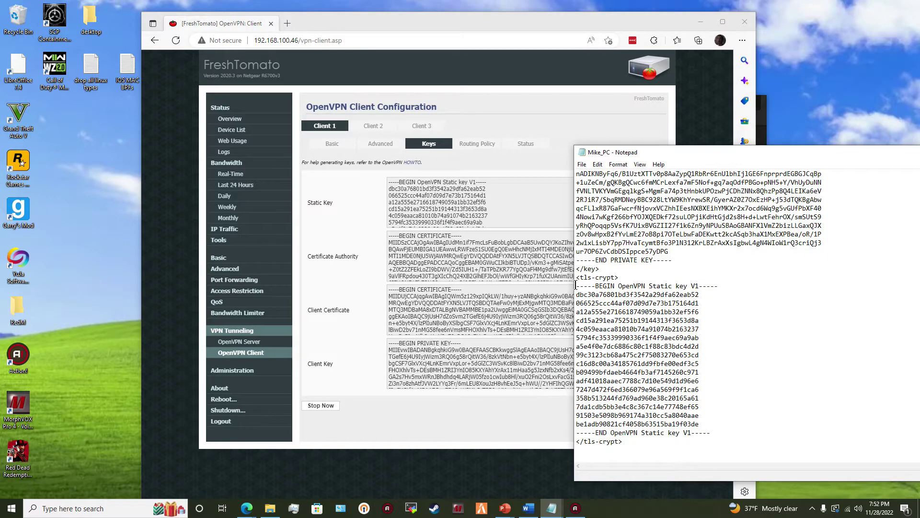
pyautogui.moveTo(579, 286); pyautogui.dragTo(730, 430)
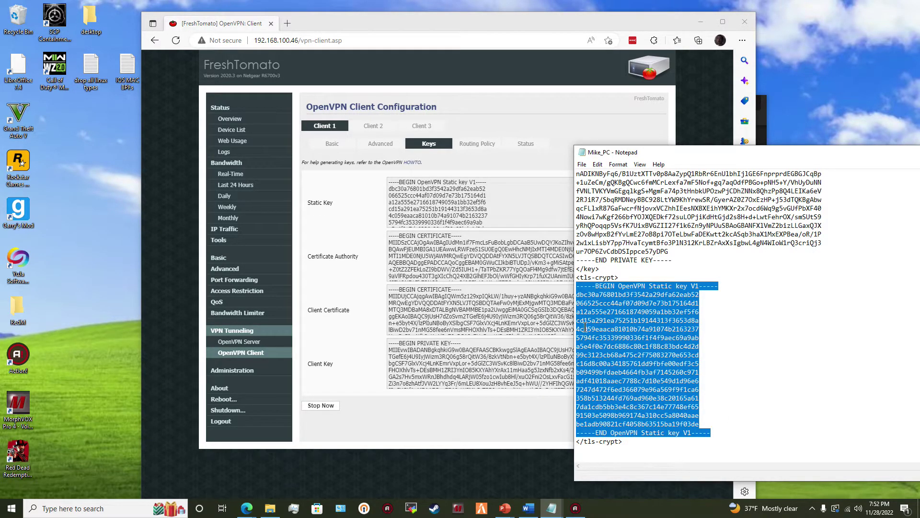
pyautogui.scroll(7, 705, 298)
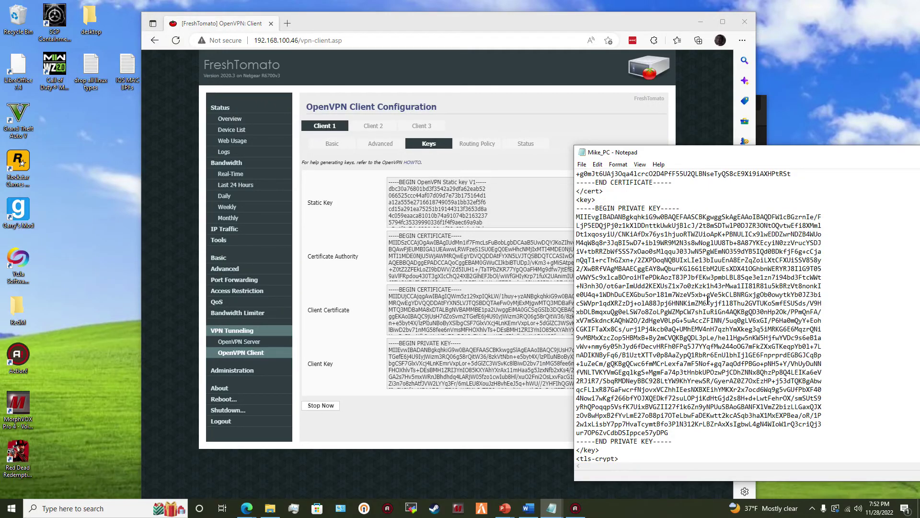
pyautogui.scroll(15, 708, 299)
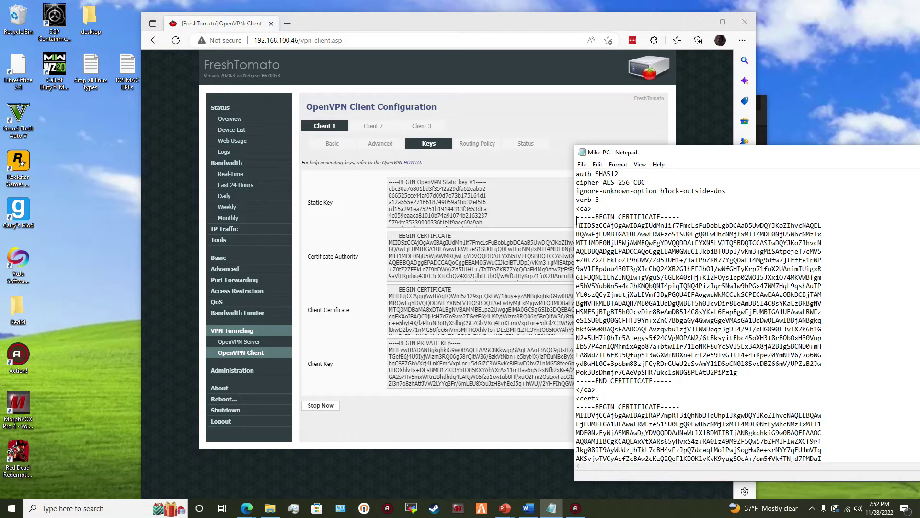
pyautogui.moveTo(577, 216); pyautogui.dragTo(740, 380)
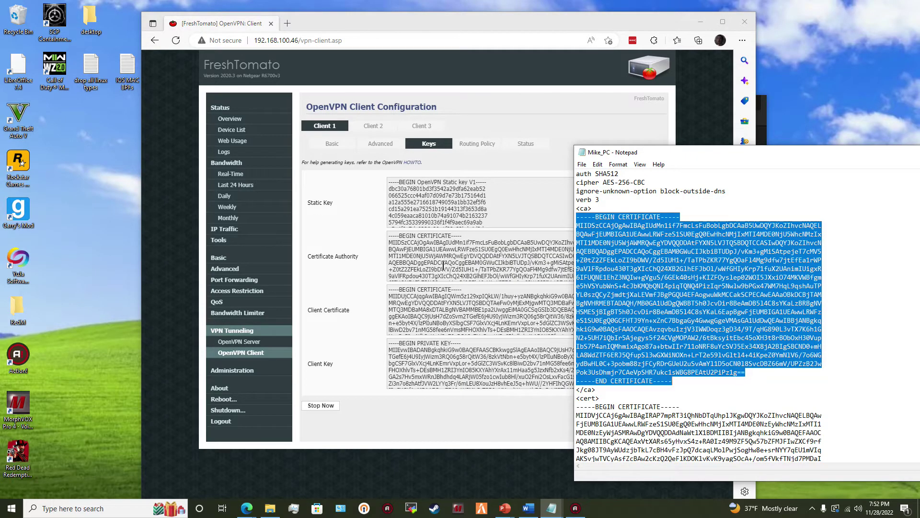
pyautogui.scroll(-7, 576, 224)
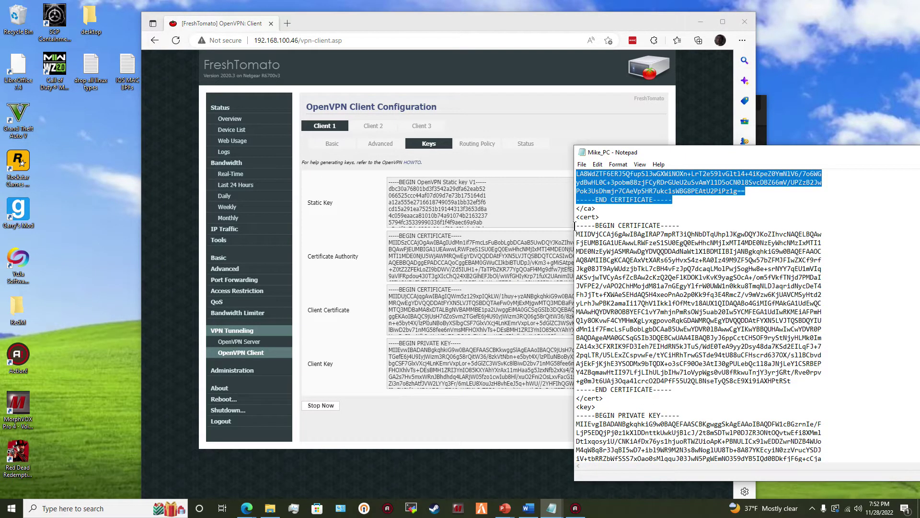
pyautogui.click(575, 225)
pyautogui.moveTo(575, 225); pyautogui.dragTo(715, 389)
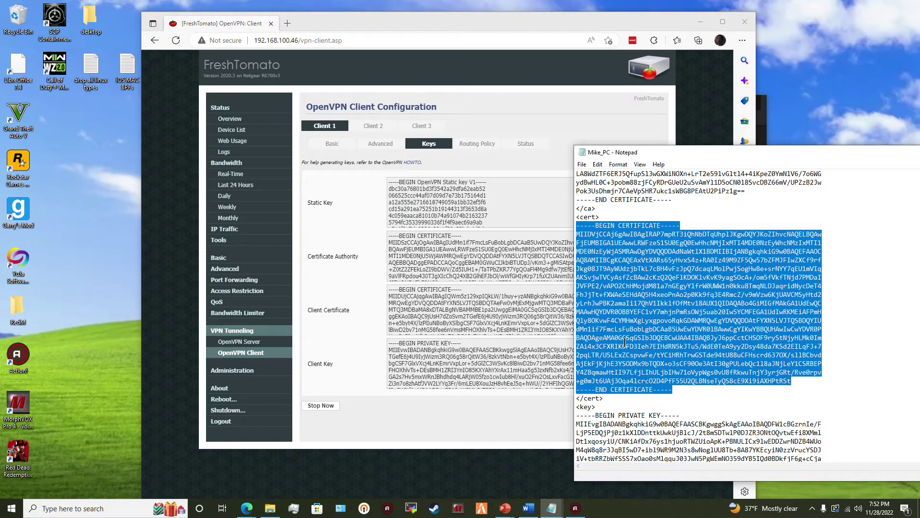
pyautogui.scroll(-3, 747, 333)
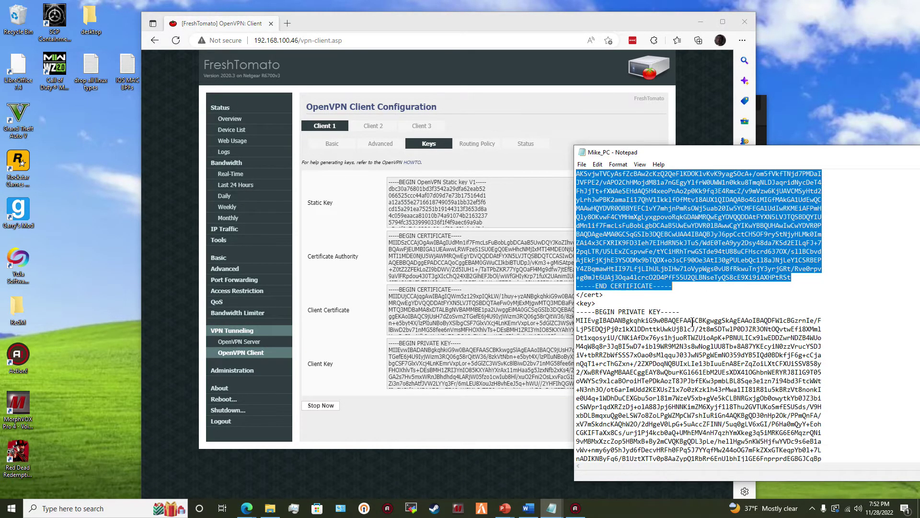
pyautogui.scroll(-2, 583, 226)
pyautogui.scroll(-1, 575, 211)
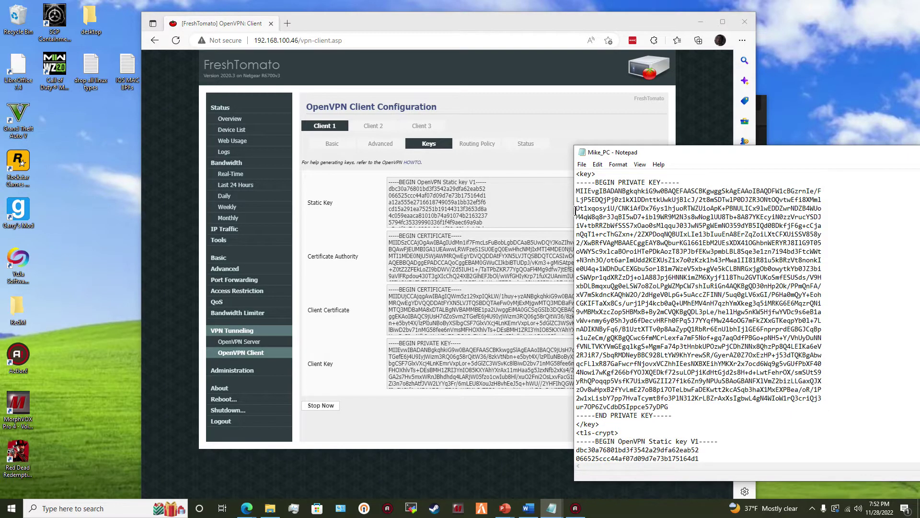
pyautogui.moveTo(577, 182); pyautogui.dragTo(673, 410)
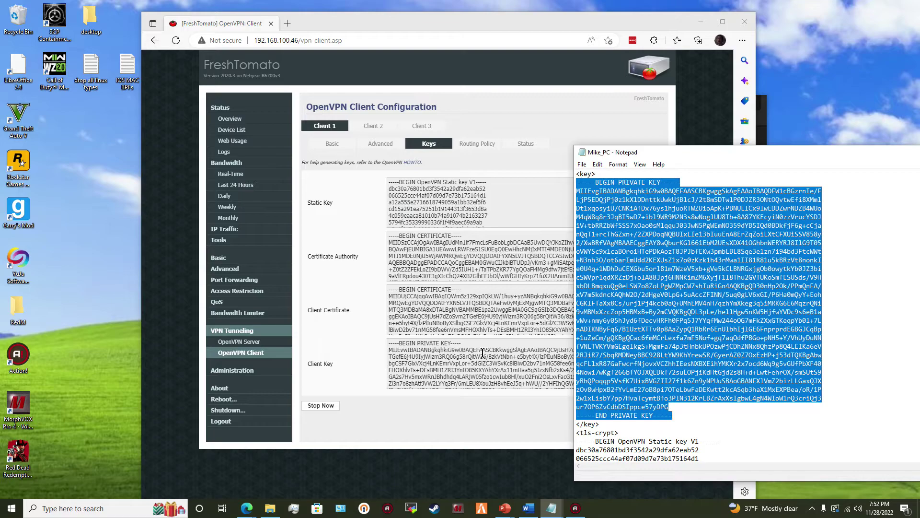
pyautogui.click(452, 422)
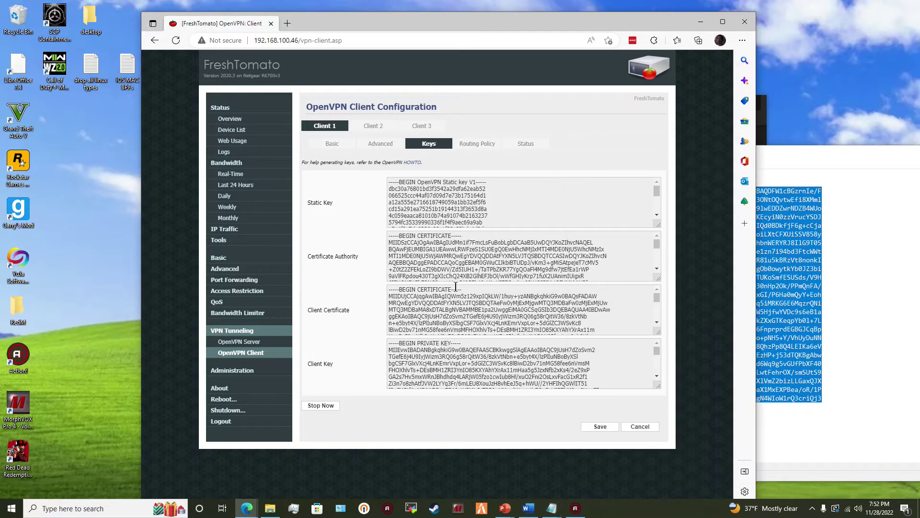
# - Save Client 1's configuration from the General Statistics view, then return to its Basic settings
pyautogui.click(478, 144)
pyautogui.click(514, 146)
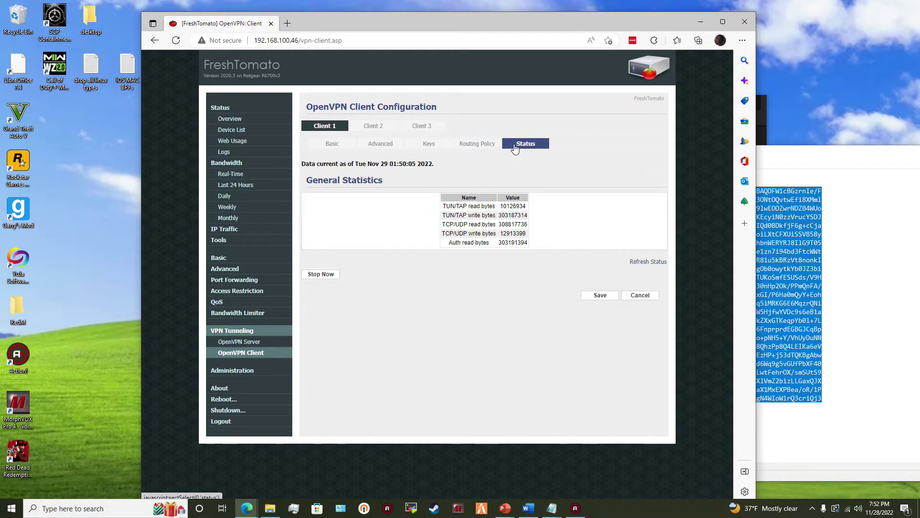
pyautogui.click(349, 144)
pyautogui.click(527, 146)
pyautogui.click(599, 299)
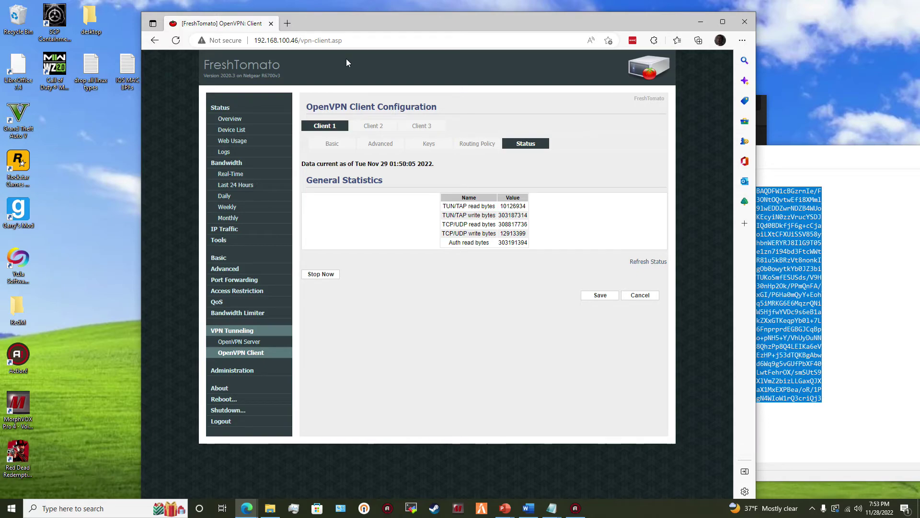
pyautogui.click(332, 144)
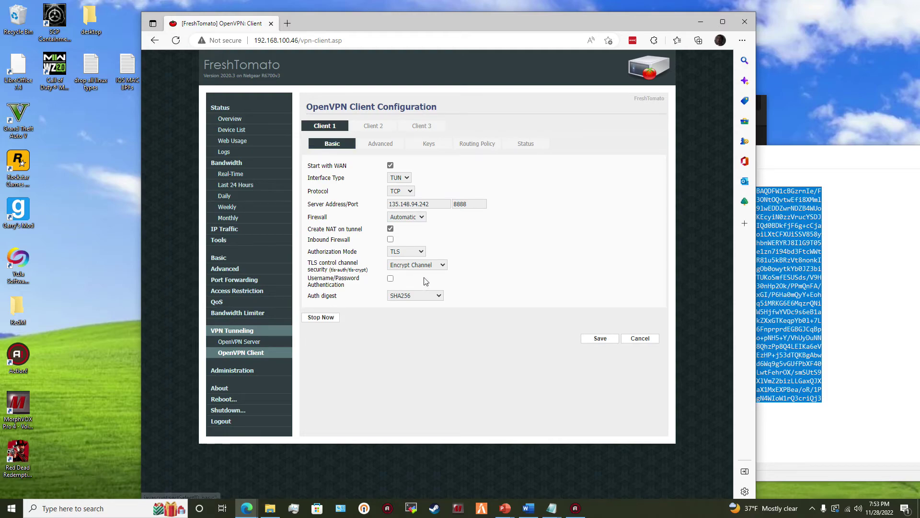